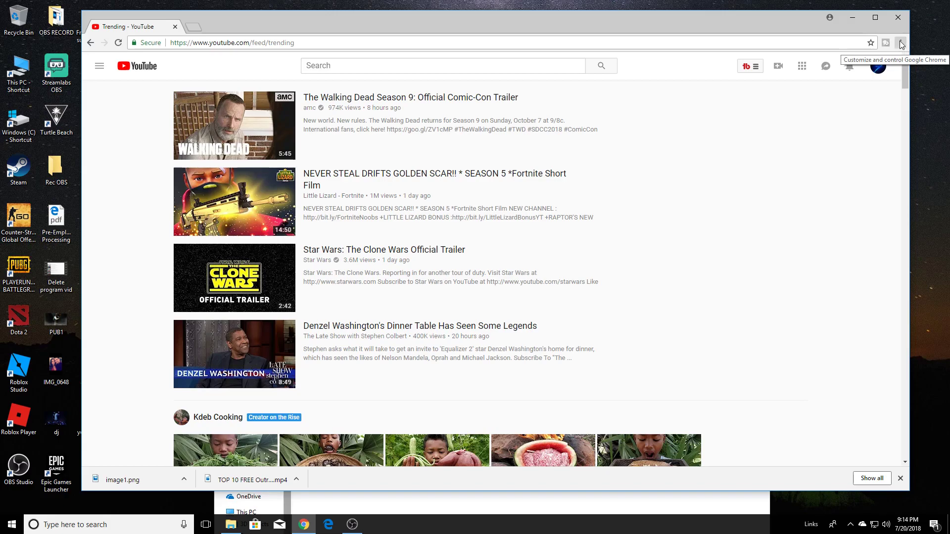
Open Chrome's full History page from the main menu's History submenu.
{"action": "left_click", "coordinate": [901, 44]}
{"action": "mouse_move", "coordinate": [802, 97]}
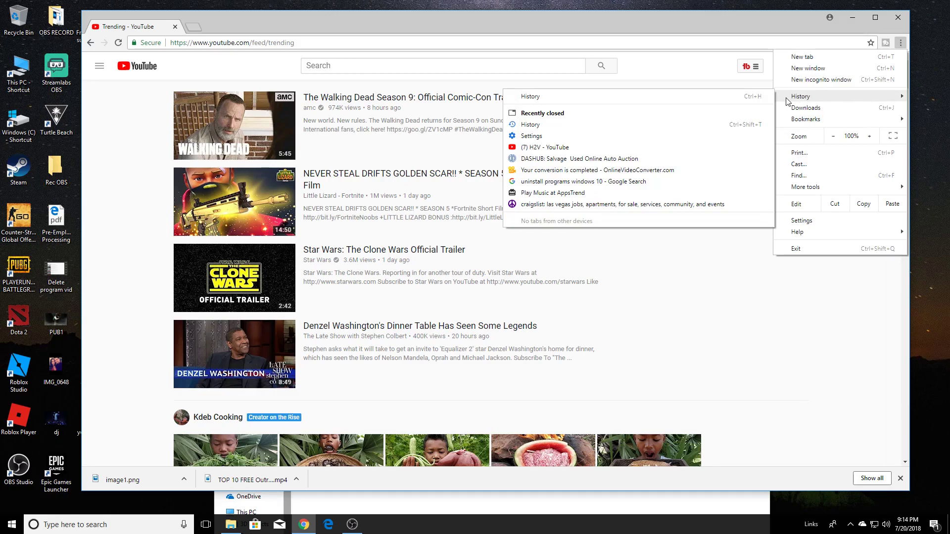
{"action": "left_click", "coordinate": [601, 99]}
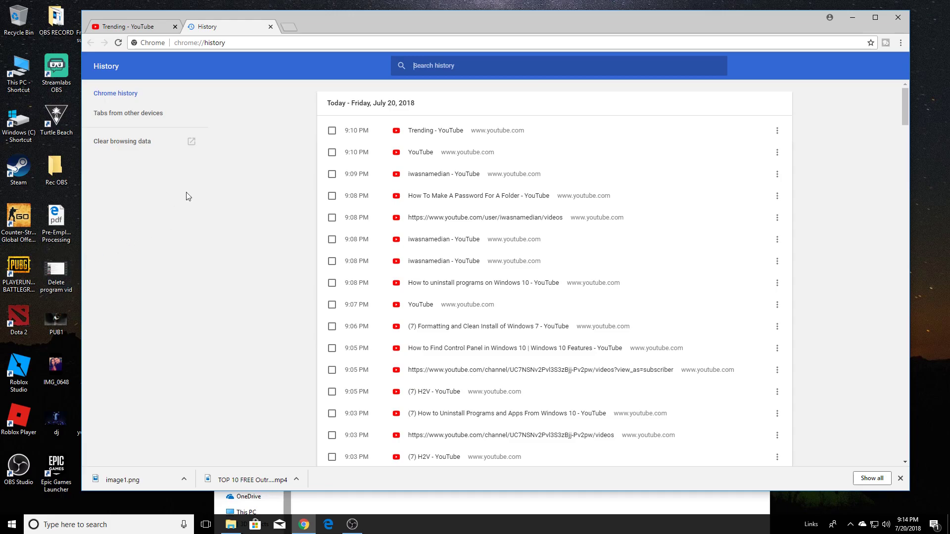
Open the Clear browsing data dialog and review its Basic and Advanced options.
{"action": "left_click", "coordinate": [121, 142]}
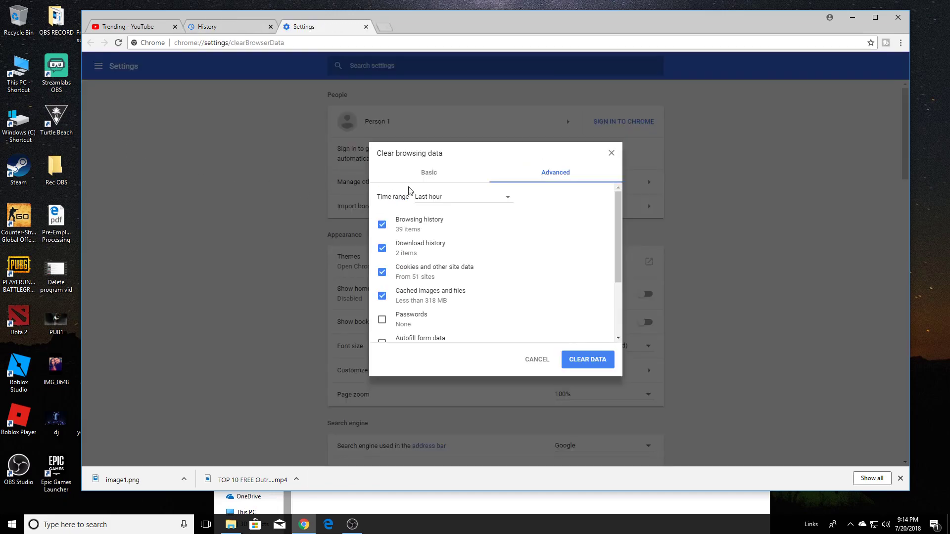
{"action": "left_click", "coordinate": [431, 180]}
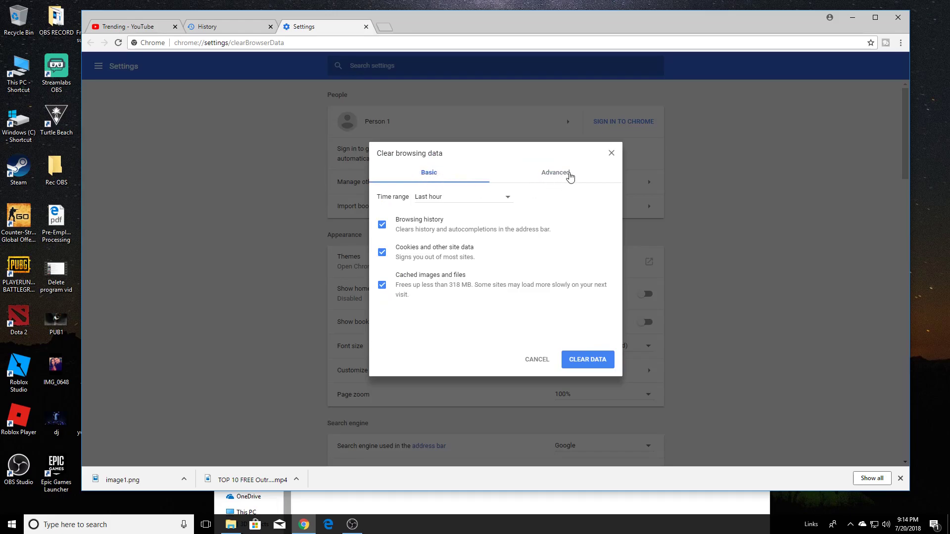
{"action": "left_click", "coordinate": [558, 179]}
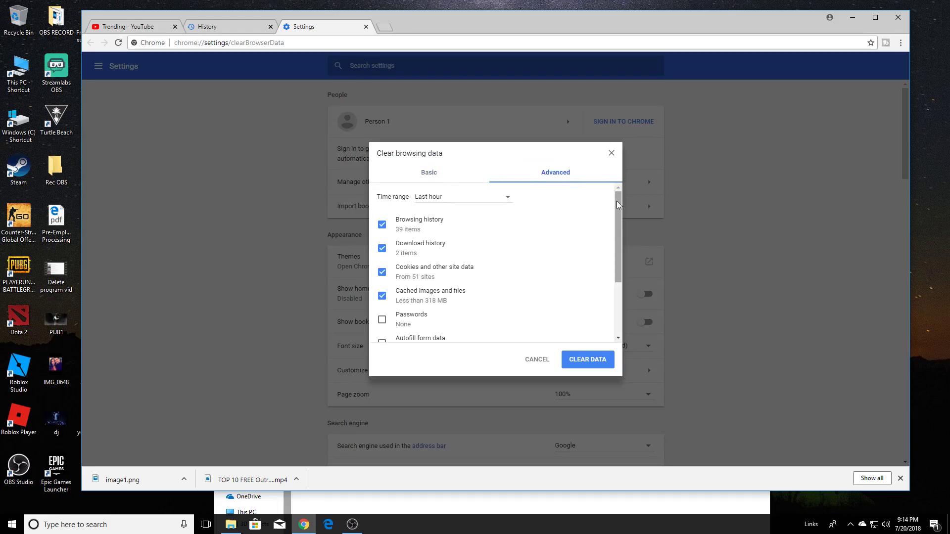
{"action": "left_click_drag", "start_coordinate": [618, 205], "coordinate": [622, 253]}
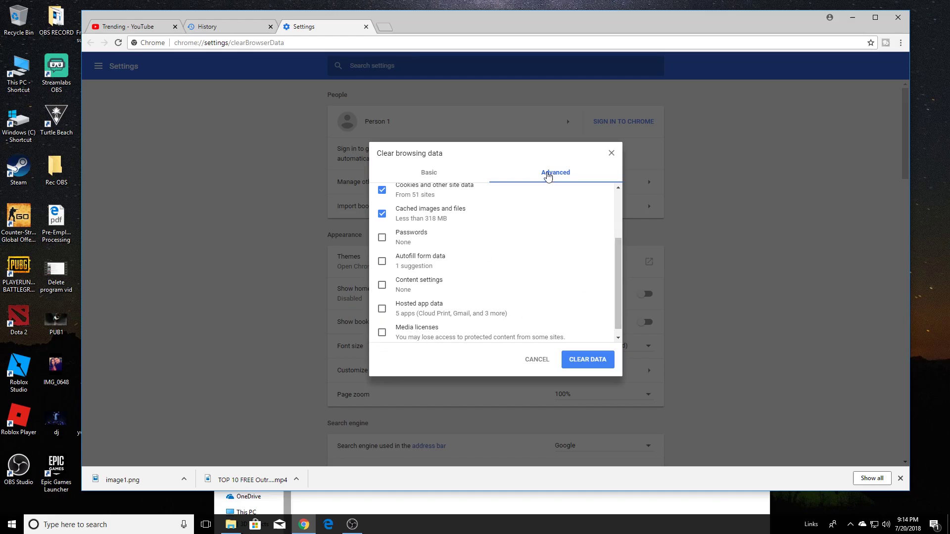
{"action": "left_click_drag", "start_coordinate": [617, 239], "coordinate": [620, 195]}
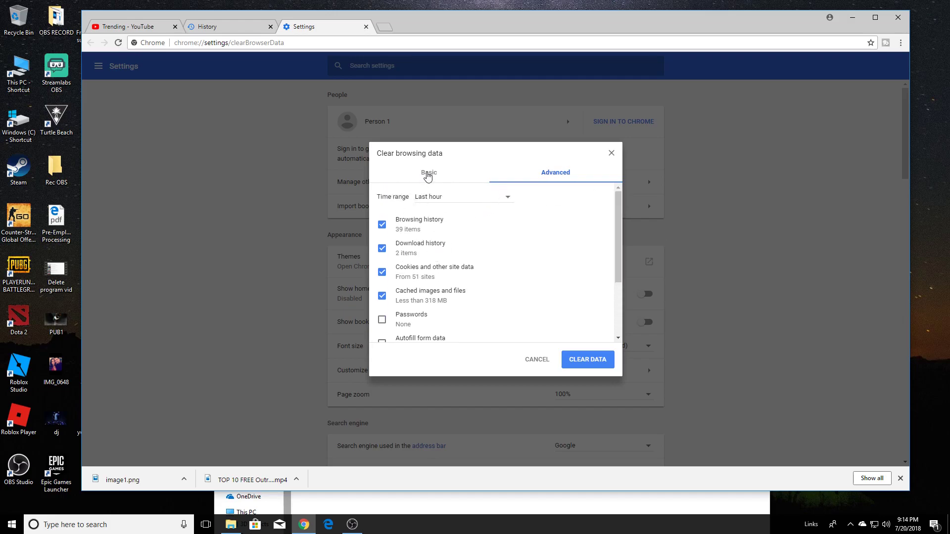
On the Basic tab, set the time range to All time.
{"action": "left_click", "coordinate": [428, 176]}
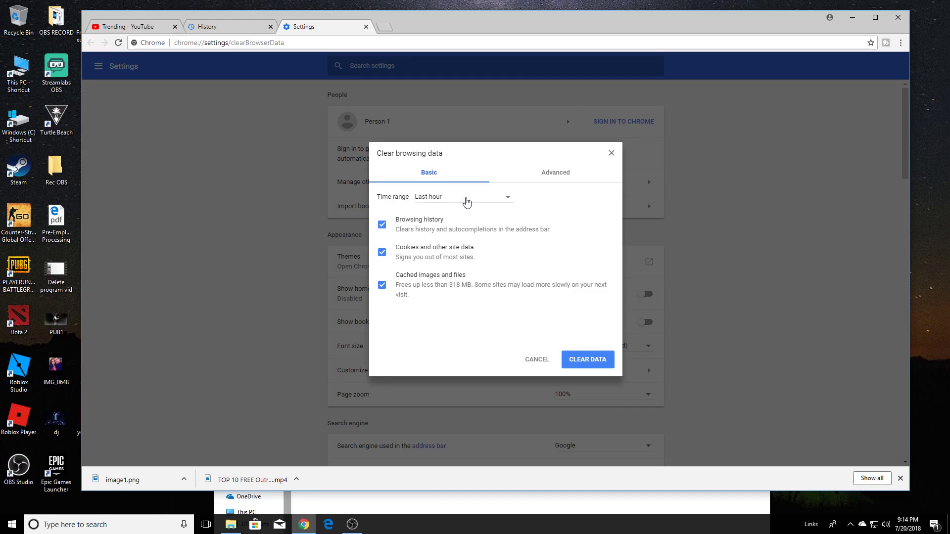
{"action": "left_click", "coordinate": [437, 205]}
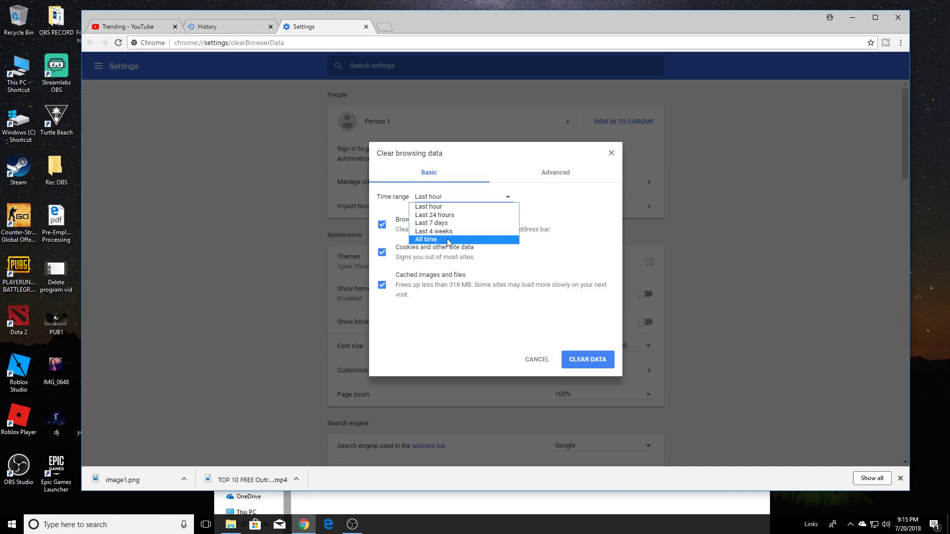
{"action": "left_click", "coordinate": [449, 240]}
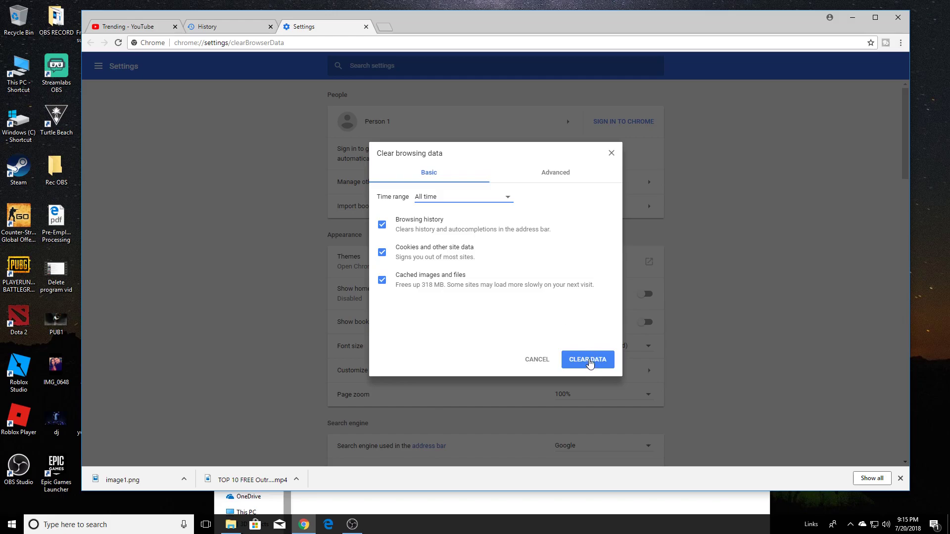
Clear the all-time browsing data and return to the now-empty History page.
{"action": "left_click", "coordinate": [586, 364]}
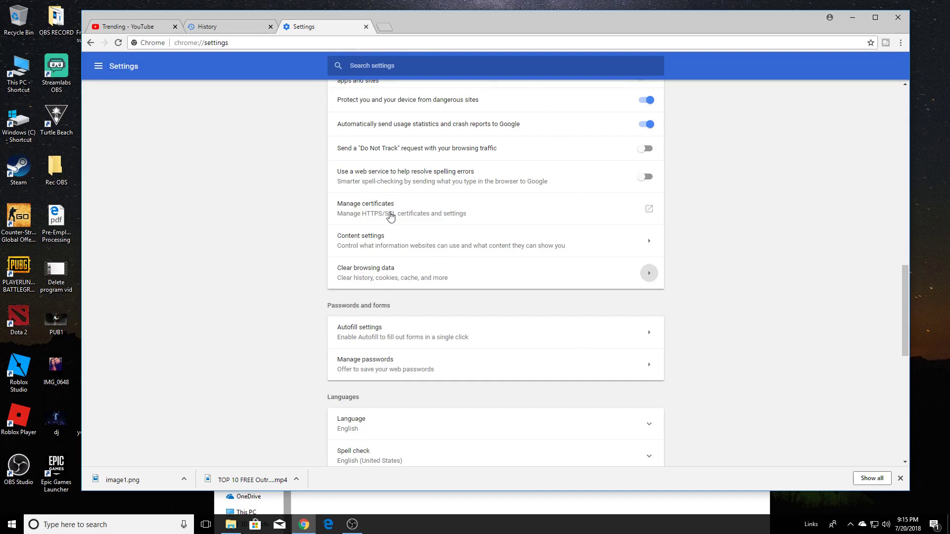
{"action": "scroll", "coordinate": [400, 308], "scroll_direction": "up", "scroll_amount": 3}
{"action": "scroll", "coordinate": [402, 312], "scroll_direction": "up", "scroll_amount": 4}
{"action": "scroll", "coordinate": [401, 246], "scroll_direction": "up", "scroll_amount": 4}
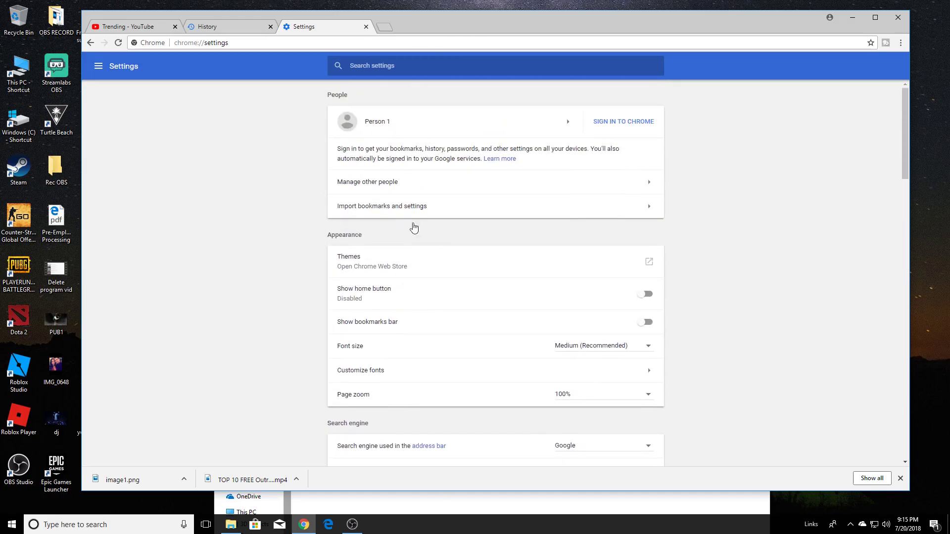
{"action": "left_click", "coordinate": [365, 26]}
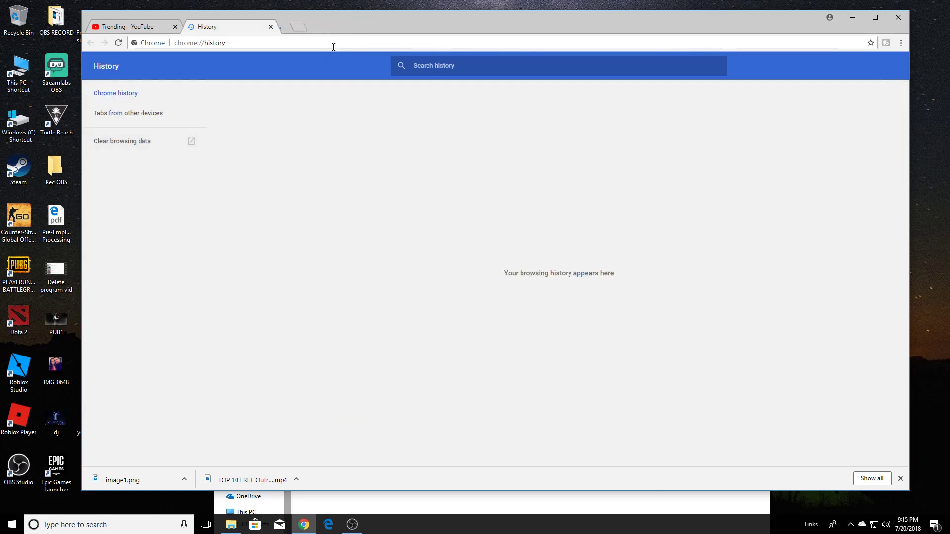
{"action": "left_click", "coordinate": [291, 28]}
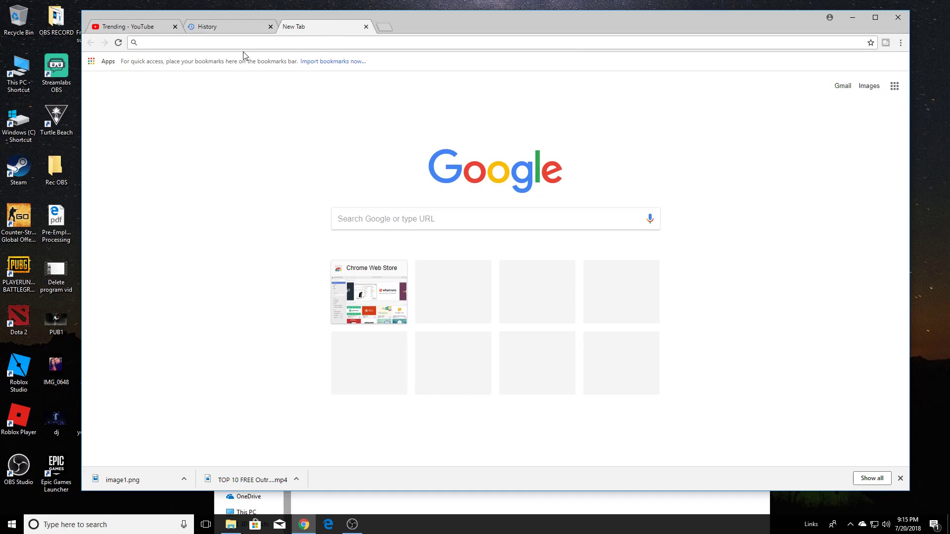
{"action": "type", "text": "sdfasd"}
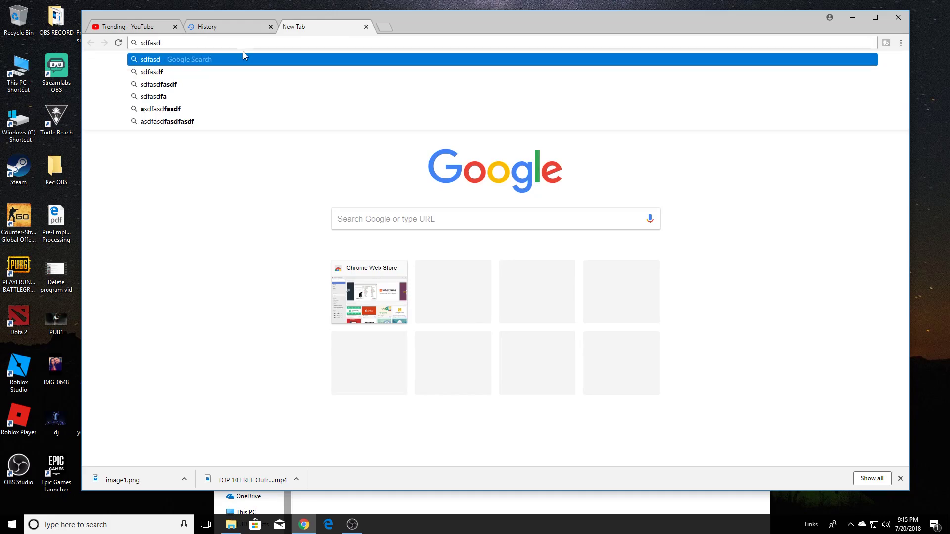
{"action": "key", "text": "BackSpace"}
{"action": "key", "text": "BackSpace"}
{"action": "key", "text": "BackSpace"}
{"action": "key", "text": "BackSpace"}
{"action": "key", "text": "BackSpace"}
{"action": "key", "text": "BackSpace"}
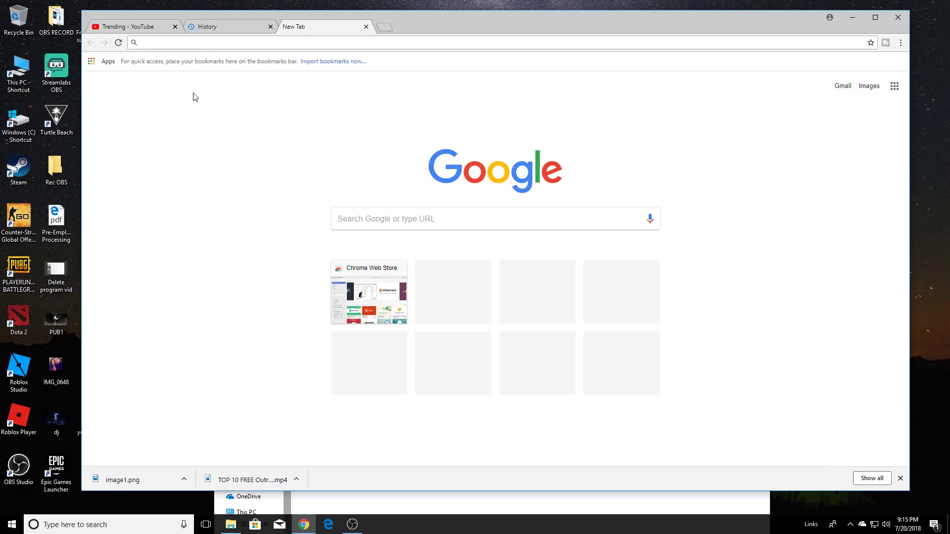
{"action": "key", "text": "Escape"}
{"action": "left_click", "coordinate": [366, 27]}
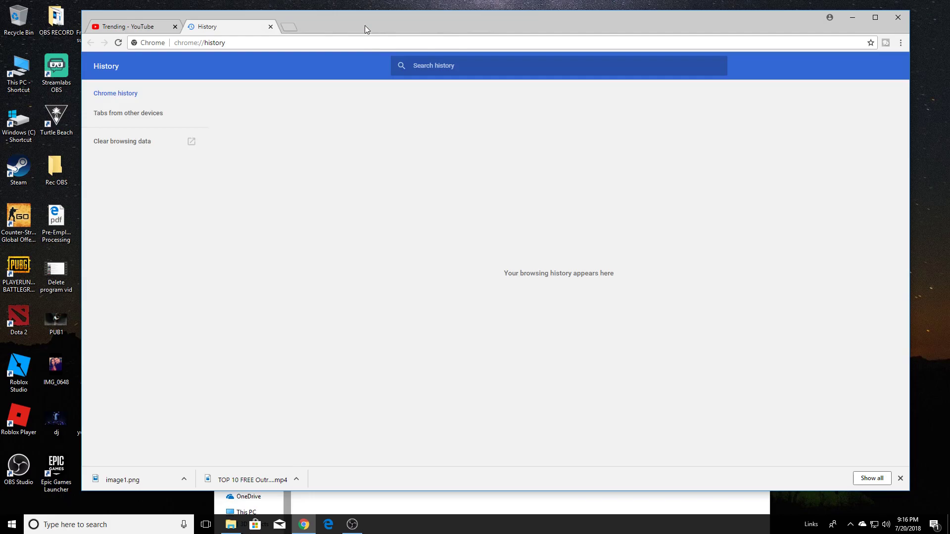